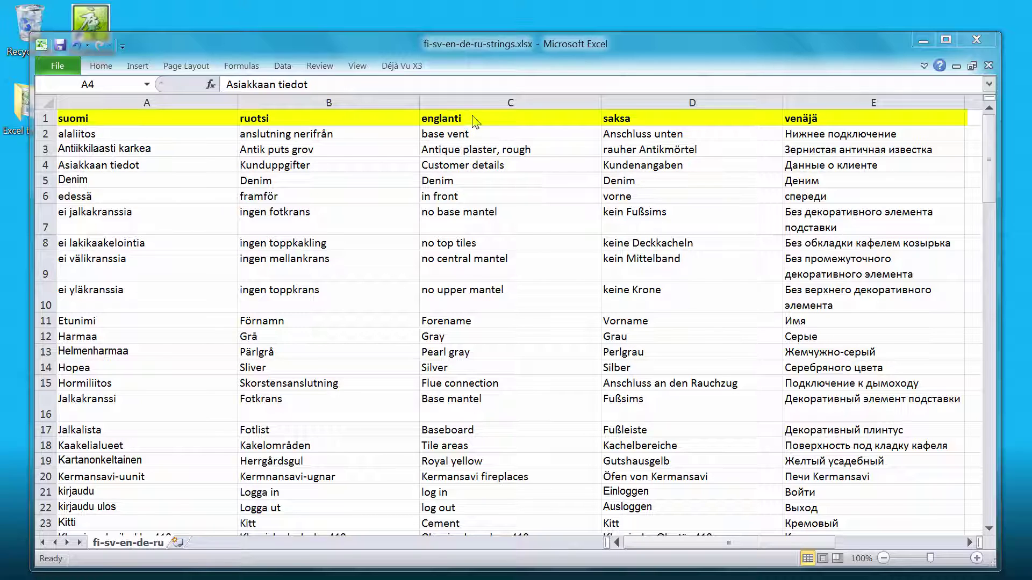
Enter the header codes en-GB, de-DE, ru-RU, fi-FI and sv-SE in the first row.
click(528, 117)
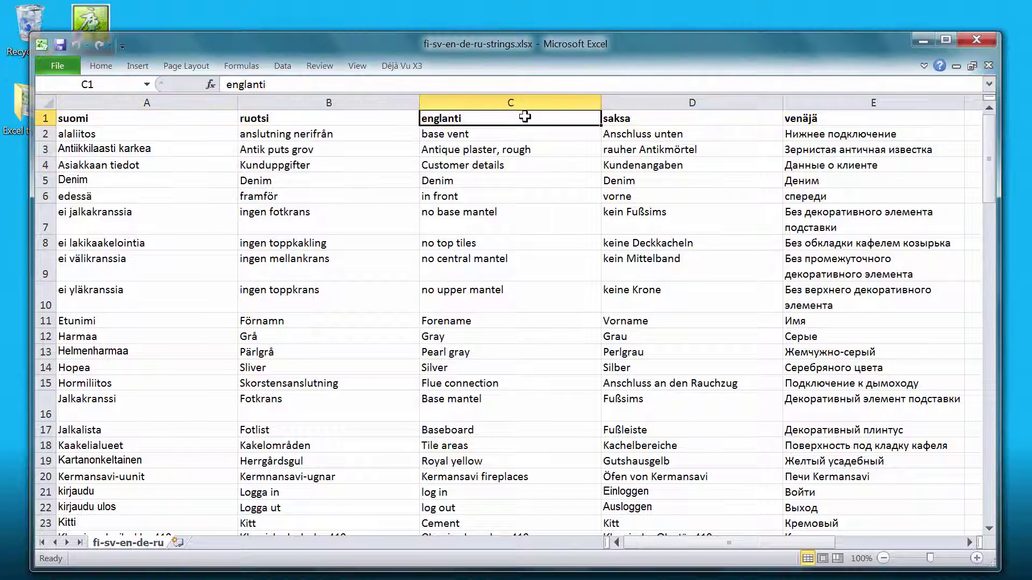
text(en-GB)
key(Tab)
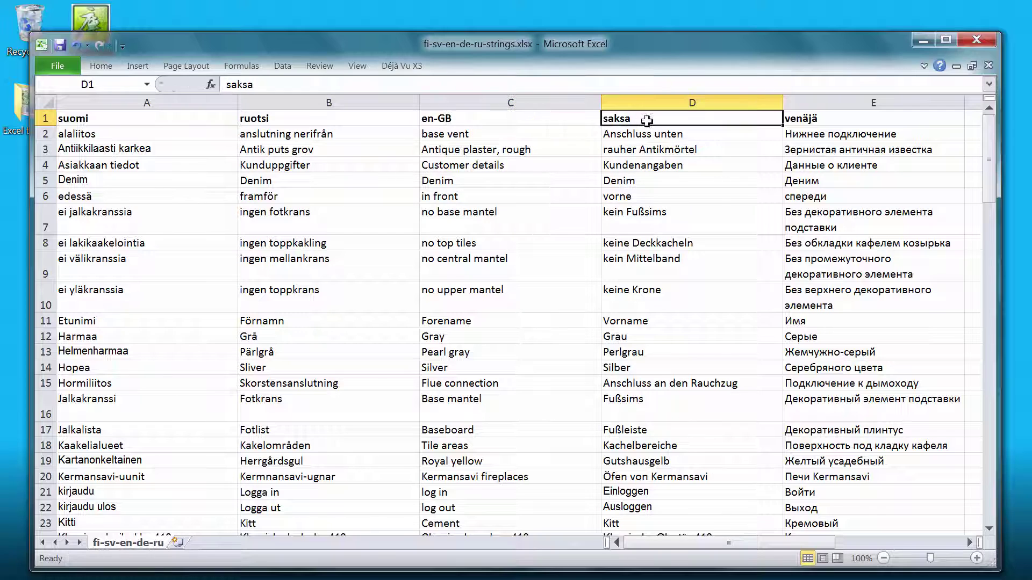
text(de-DE)
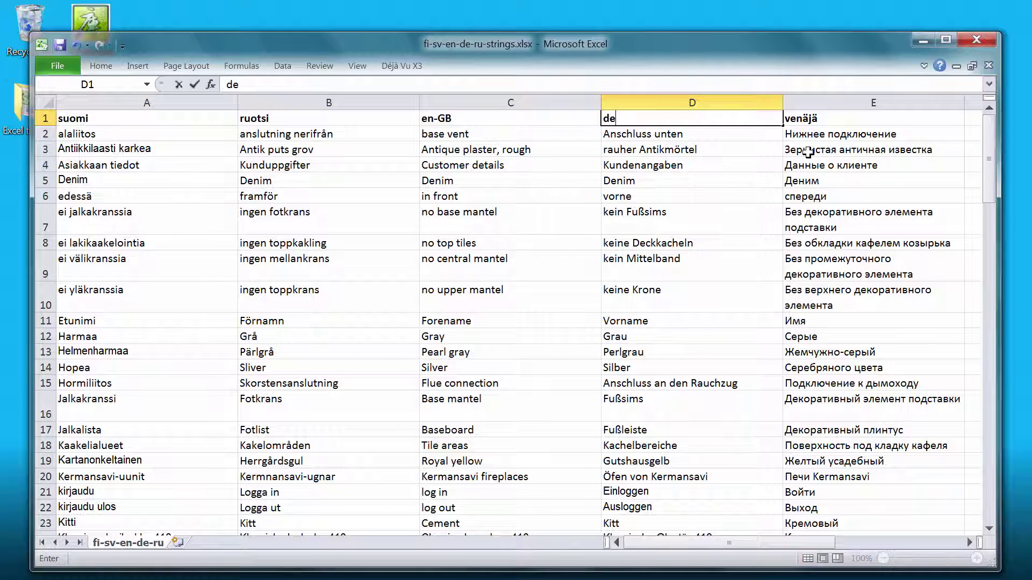
key(Return)
key(Up)
key(Right)
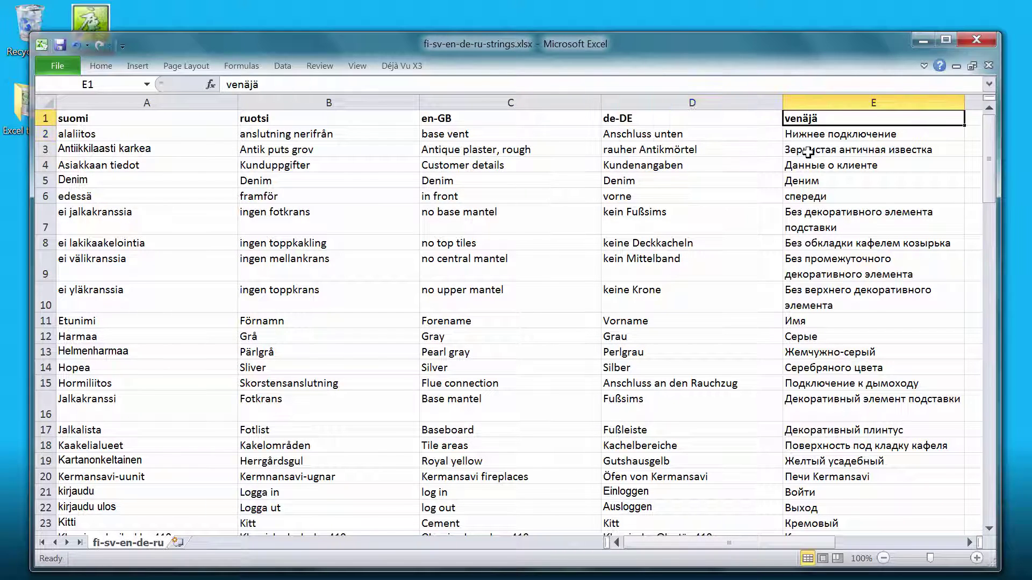
text(ru)
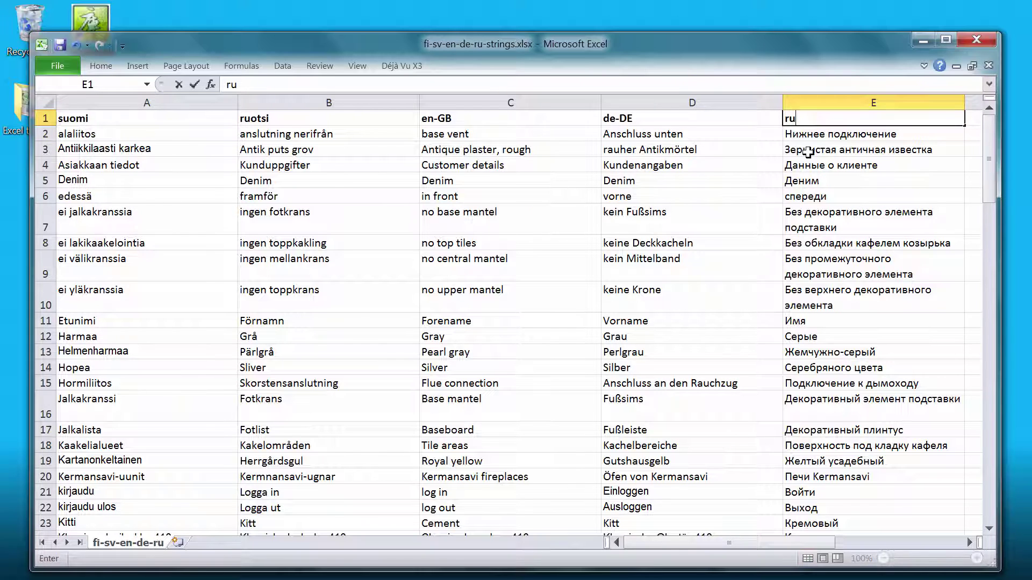
text(-RU)
click(111, 118)
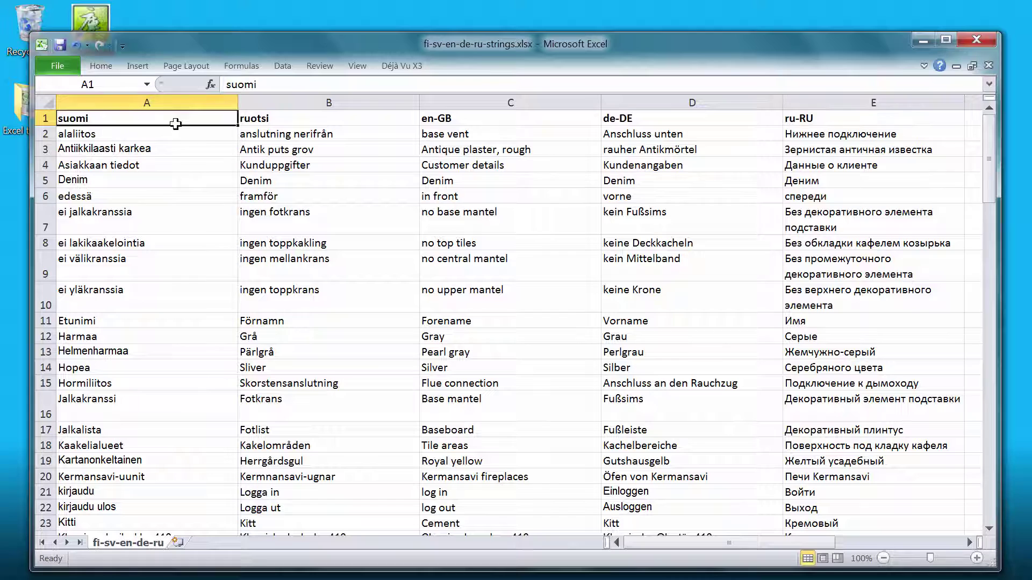
text(fi)
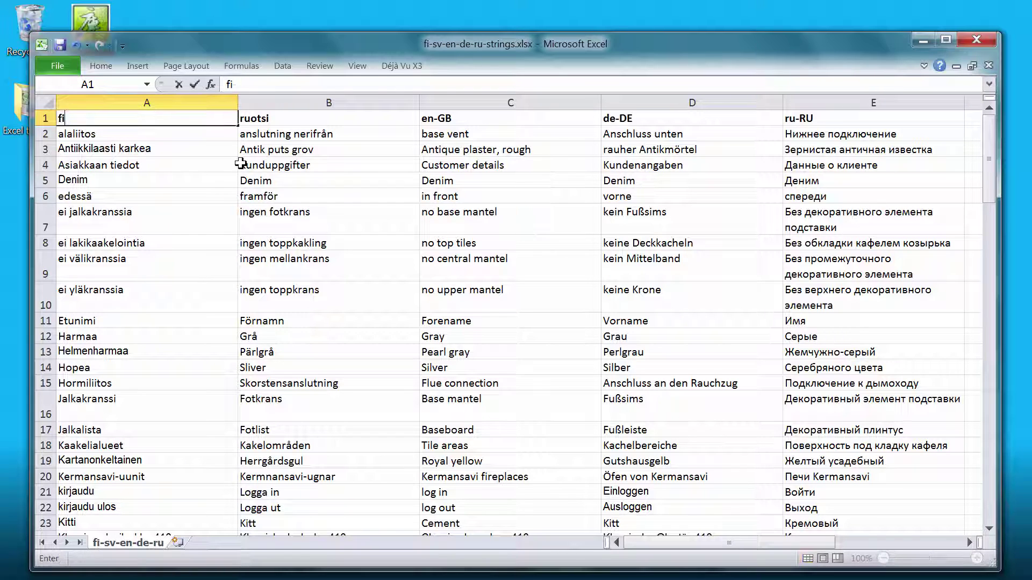
text(-FI)
key(Tab)
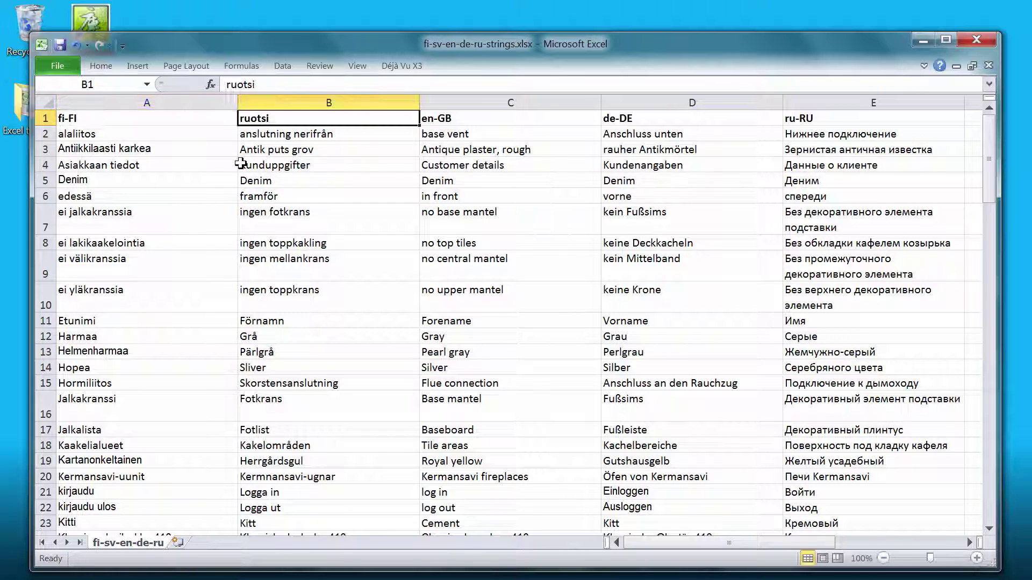
text(sv-S)
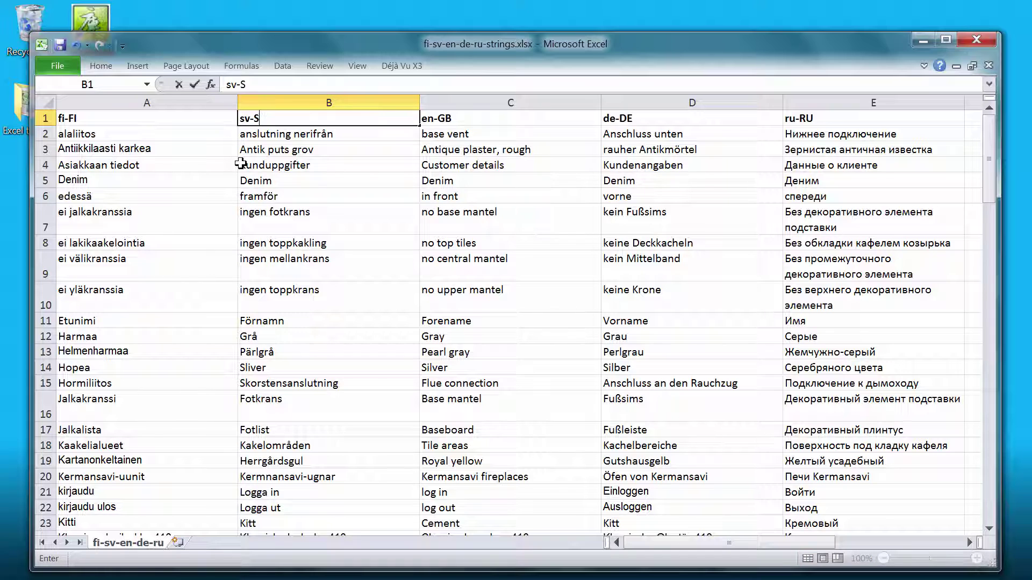
text(E)
key(Return)
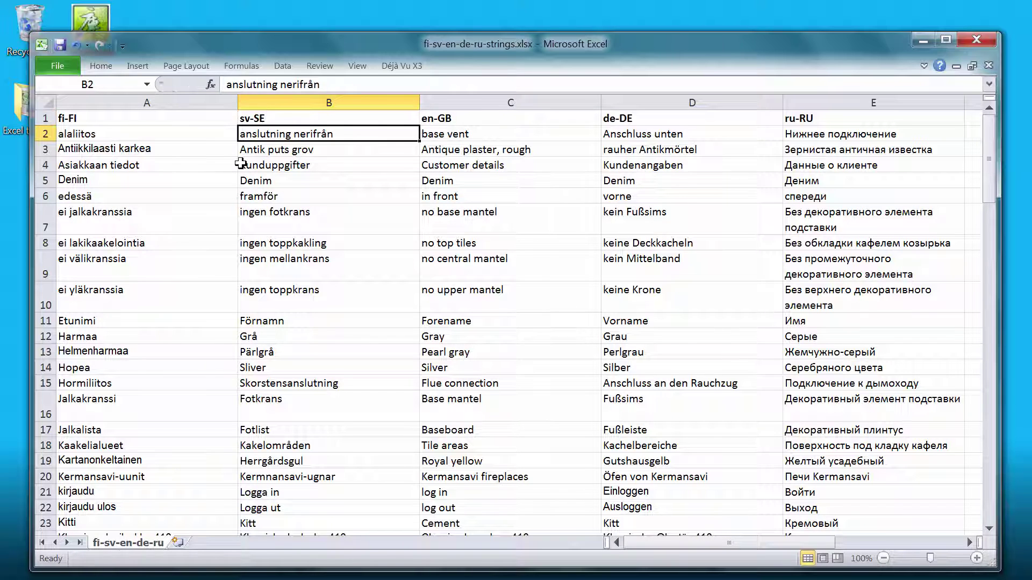
Shorten the Swedish and Finnish headers to sv and fi, then close the workbook.
key(Up)
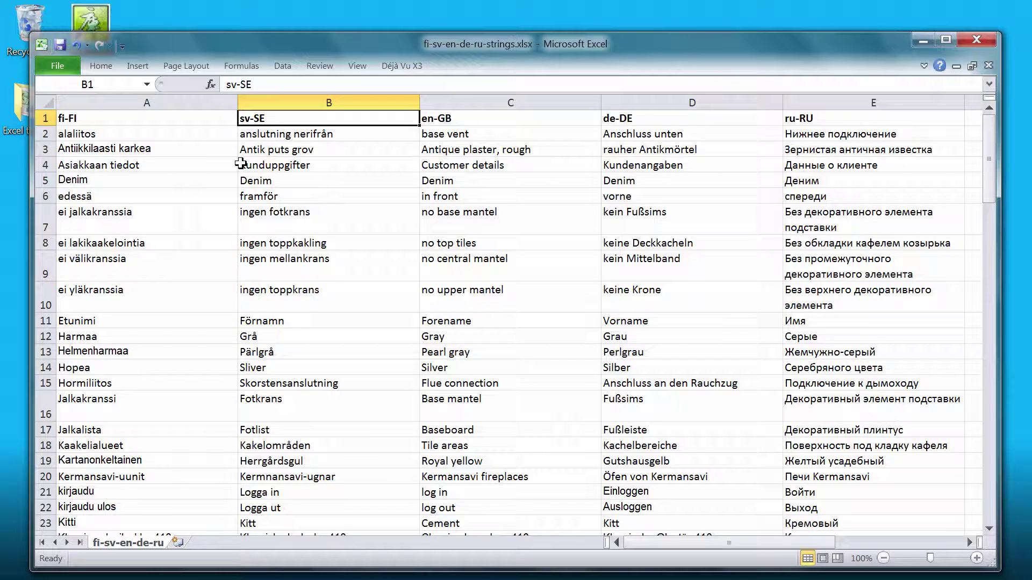
key(F2)
key(BackSpace)
key(BackSpace)
key(BackSpace)
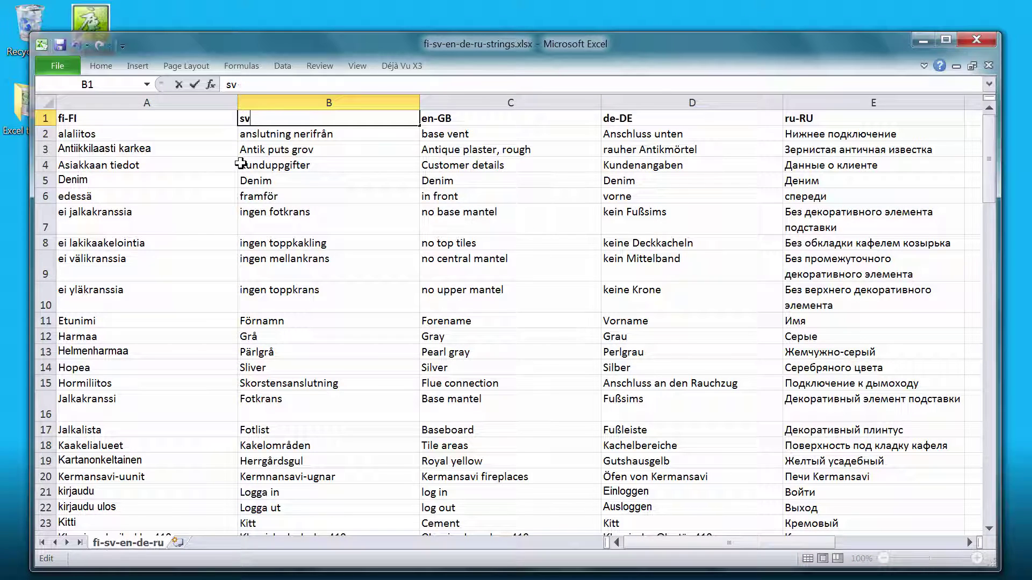
key(Return)
key(Left)
key(Up)
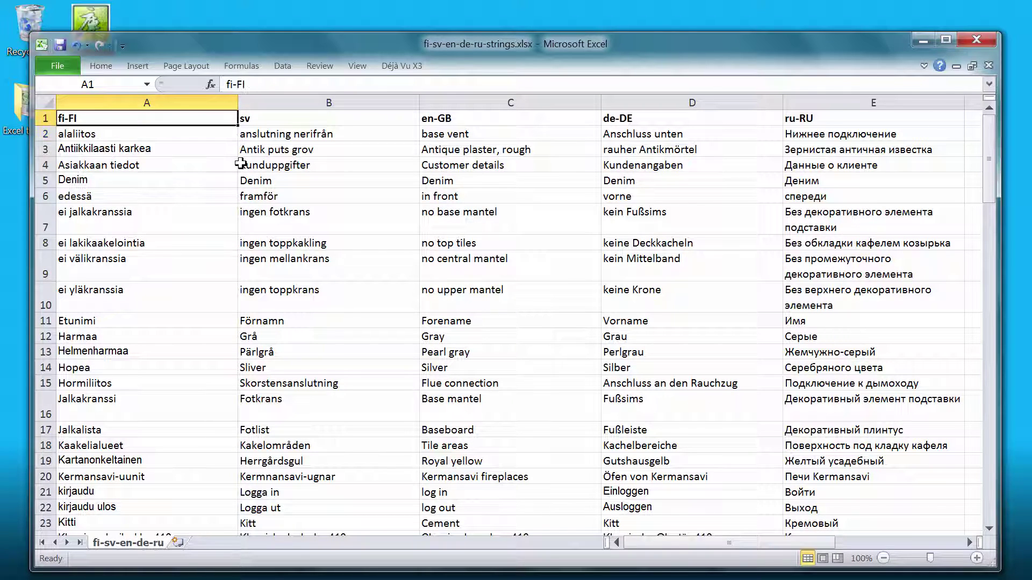
key(F2)
key(BackSpace)
key(BackSpace)
key(BackSpace)
key(Return)
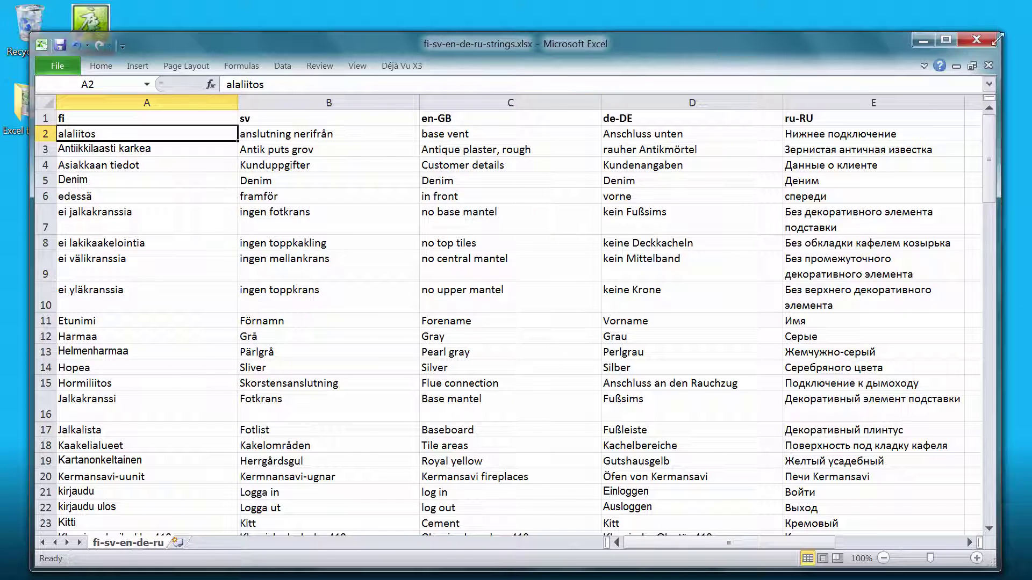
click(979, 43)
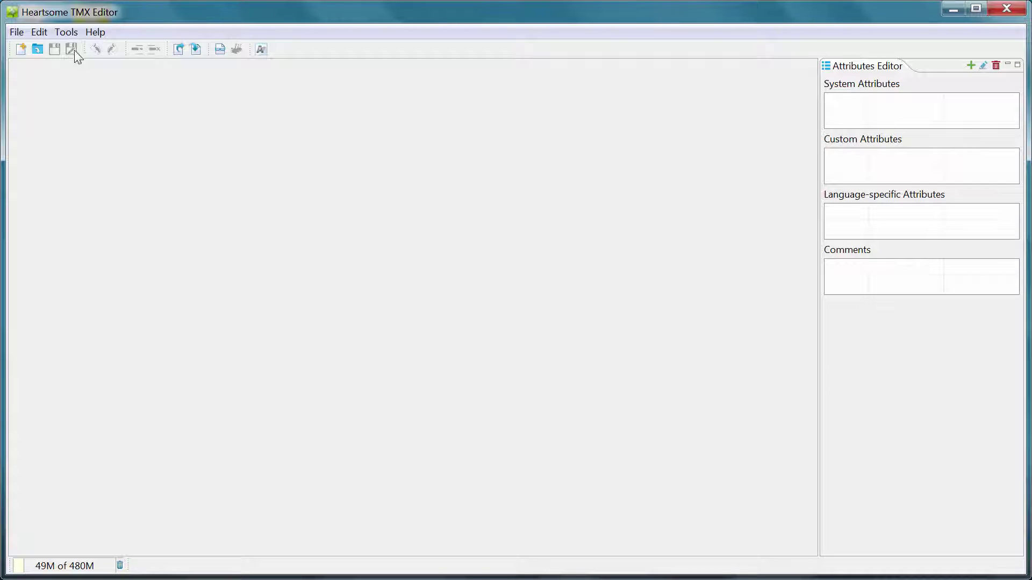
Start a Convert to TMX job with fi-sv-en-de-ru-strings.xlsx as the source.
click(63, 31)
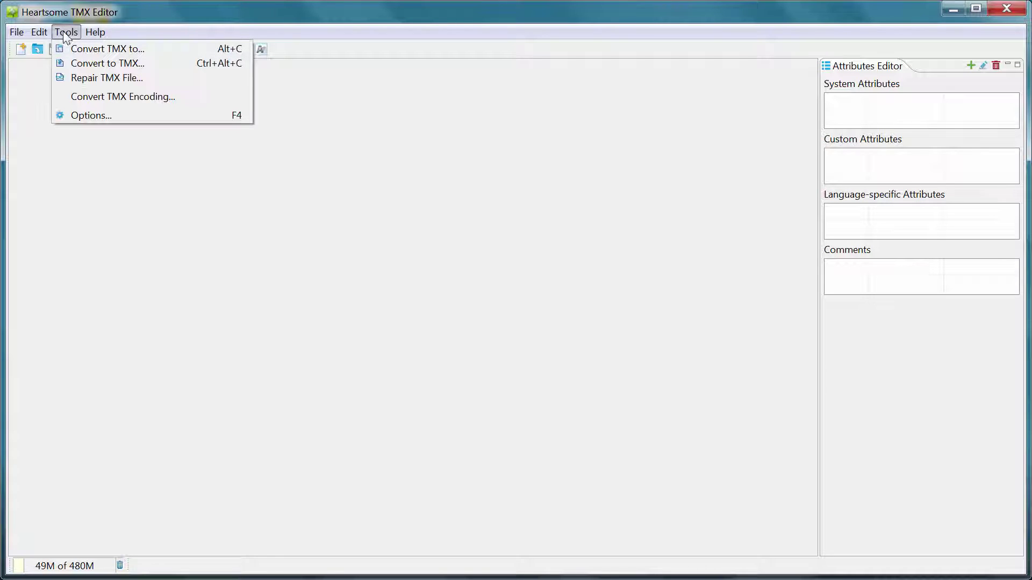
click(107, 63)
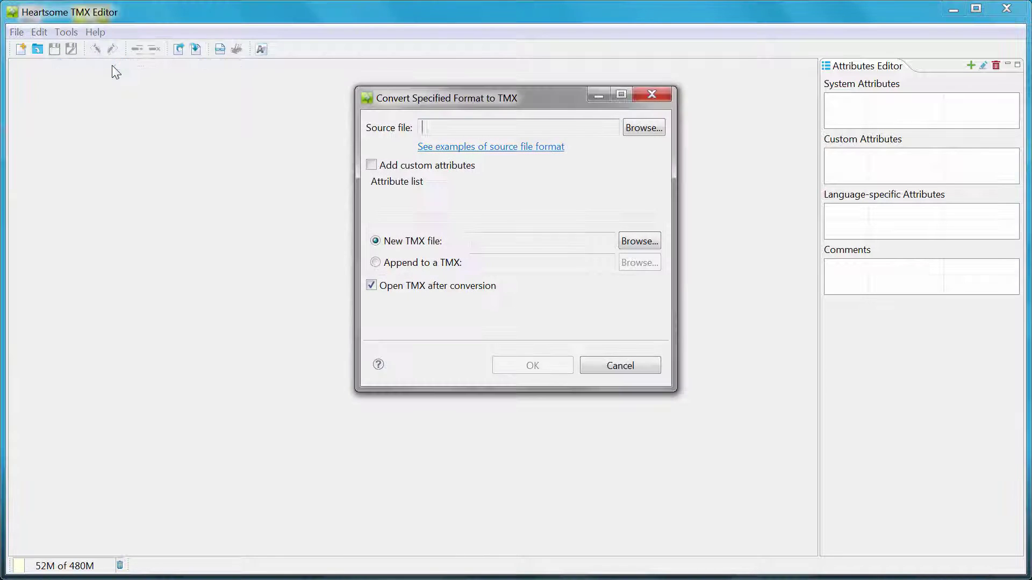
click(641, 127)
click(549, 218)
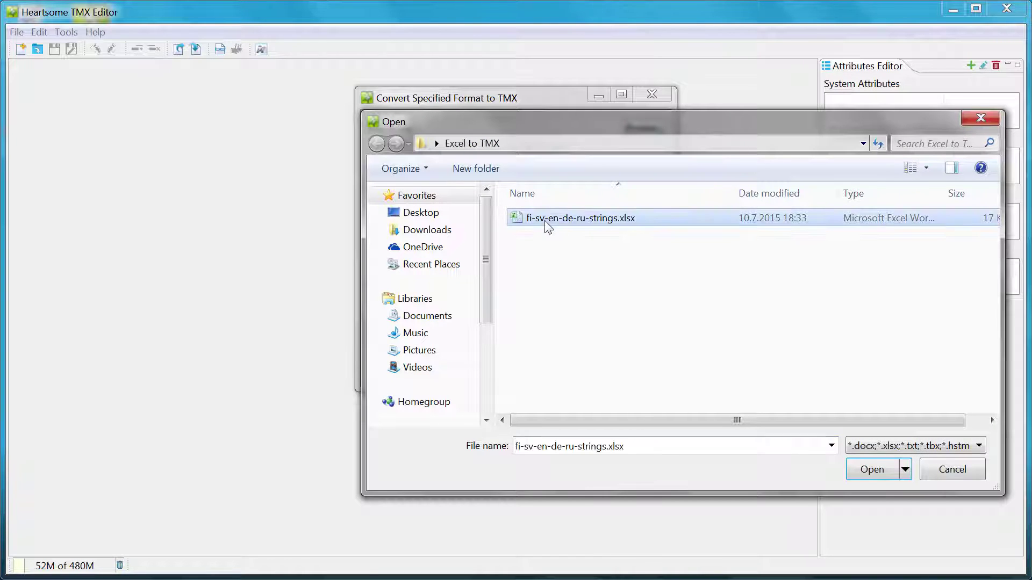
click(872, 470)
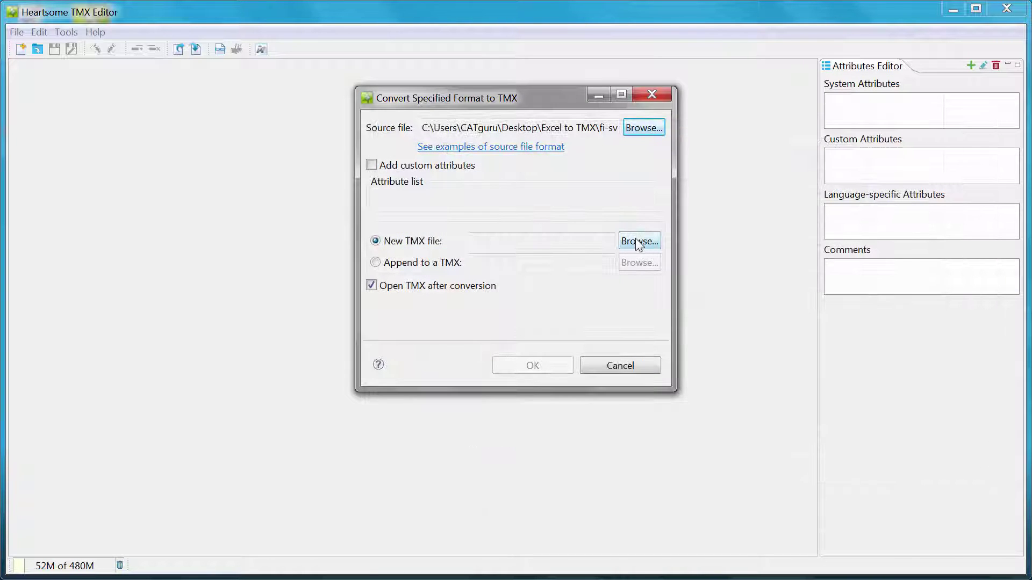
Set the Excel to TMX folder as the output and run the conversion.
click(637, 241)
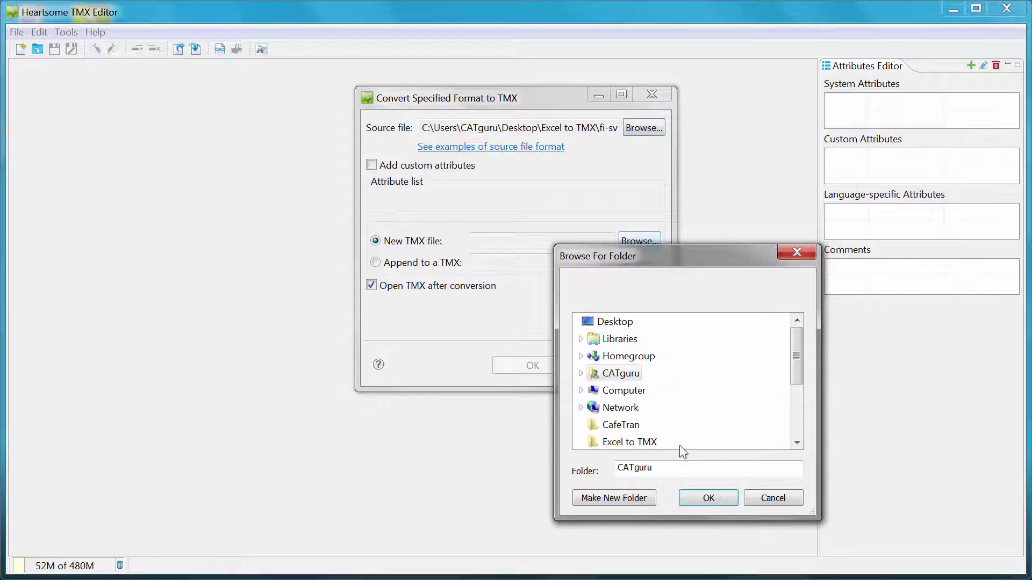
click(629, 442)
click(708, 497)
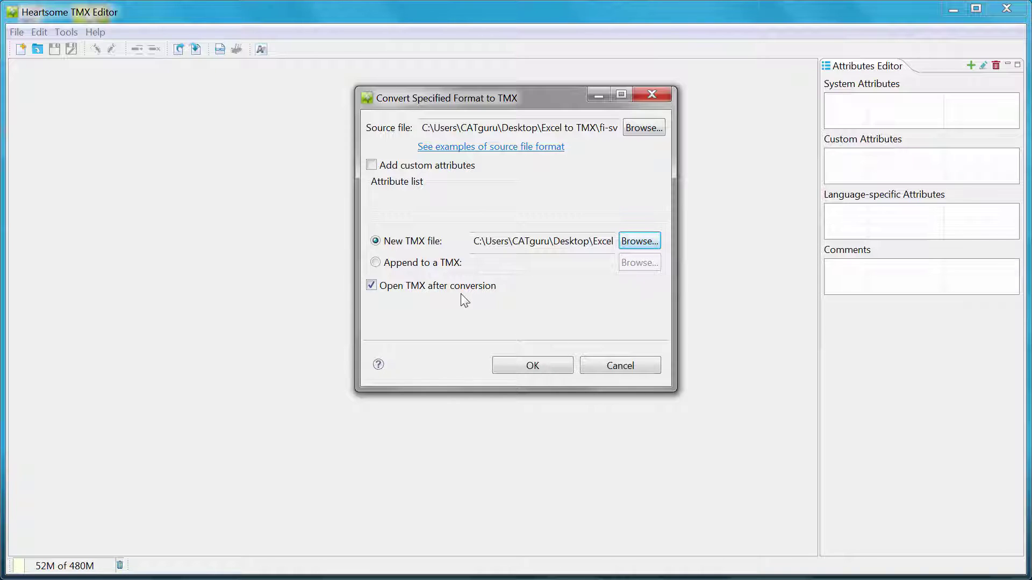
click(536, 366)
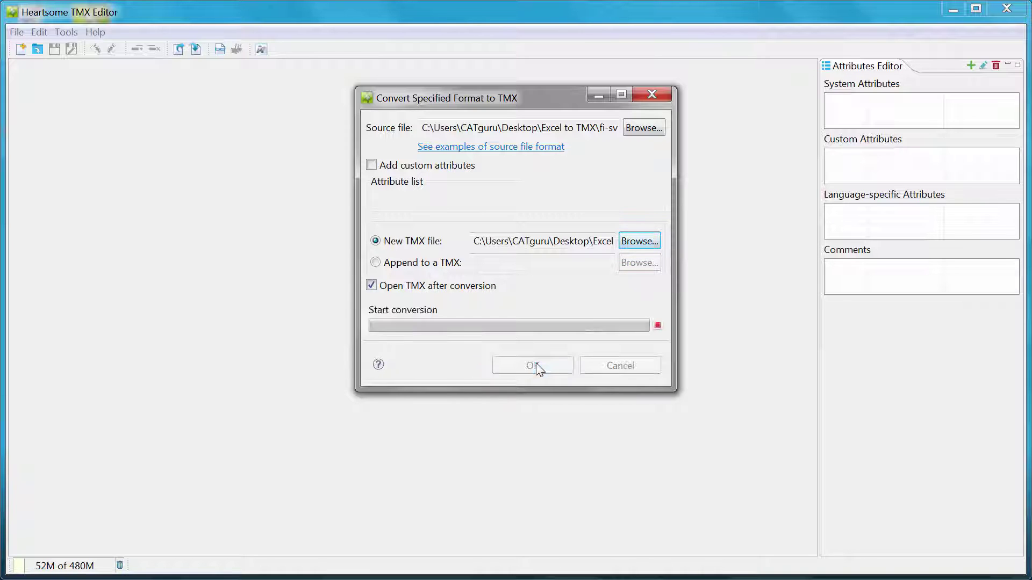
click(705, 248)
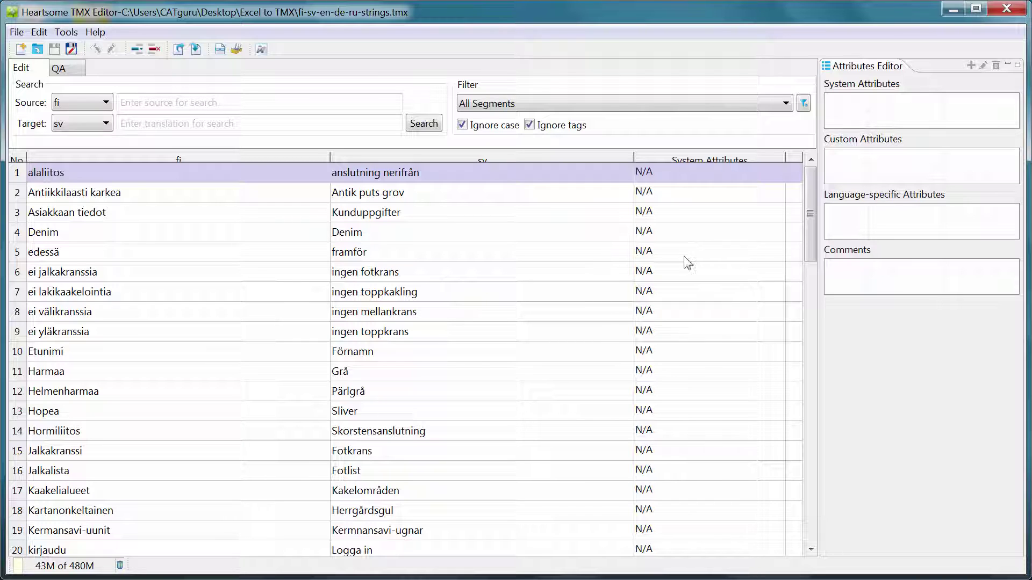
List en-GB strings against ru-RU translations, then switch the source language to de-DE.
click(107, 103)
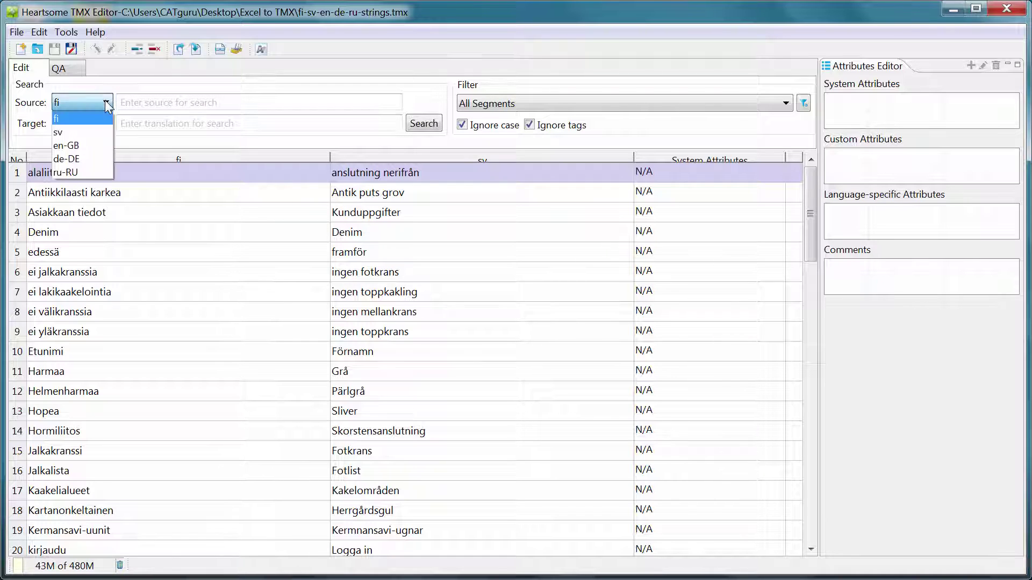
click(82, 147)
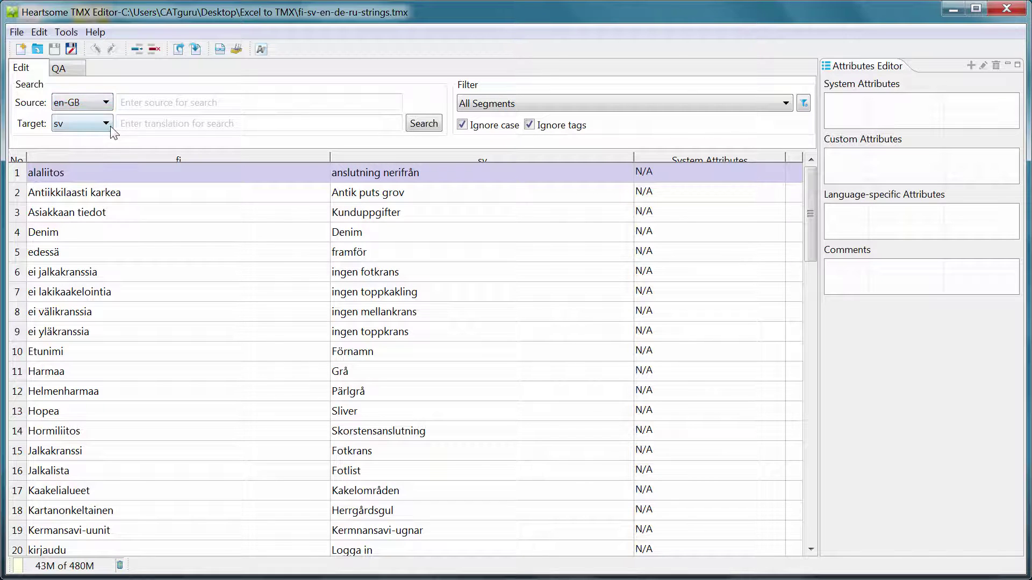
click(106, 123)
click(66, 193)
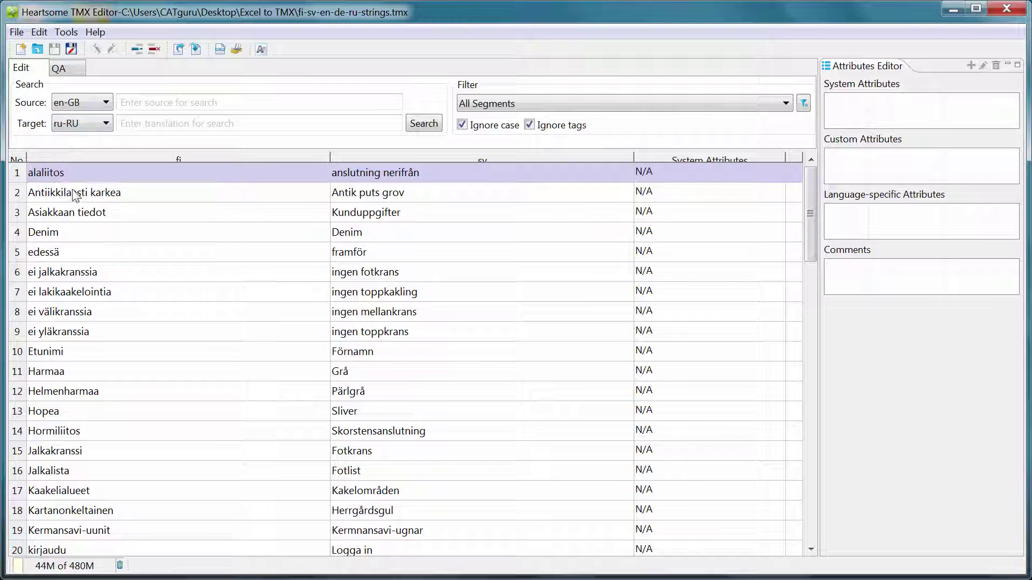
click(423, 124)
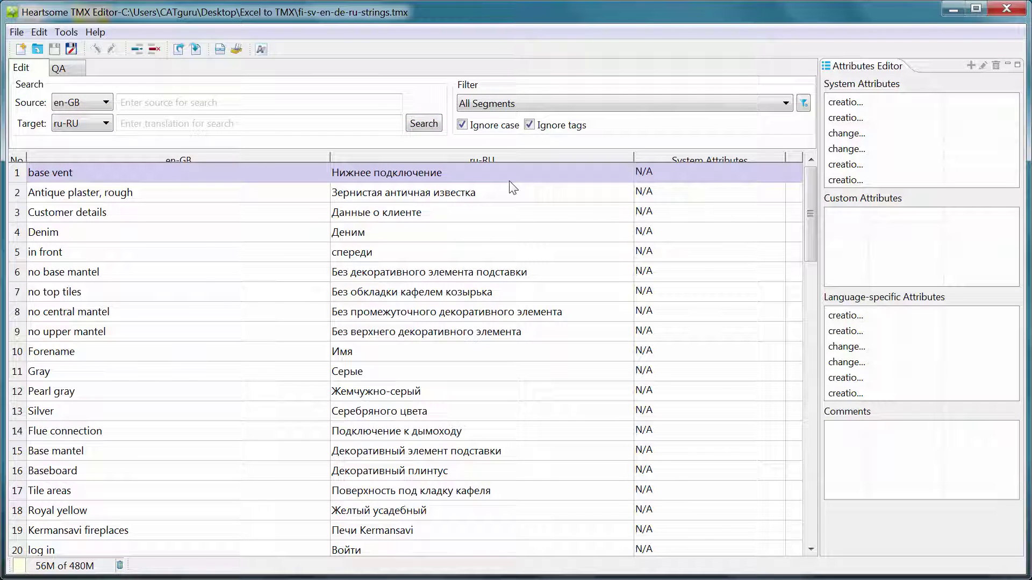
click(104, 103)
click(66, 159)
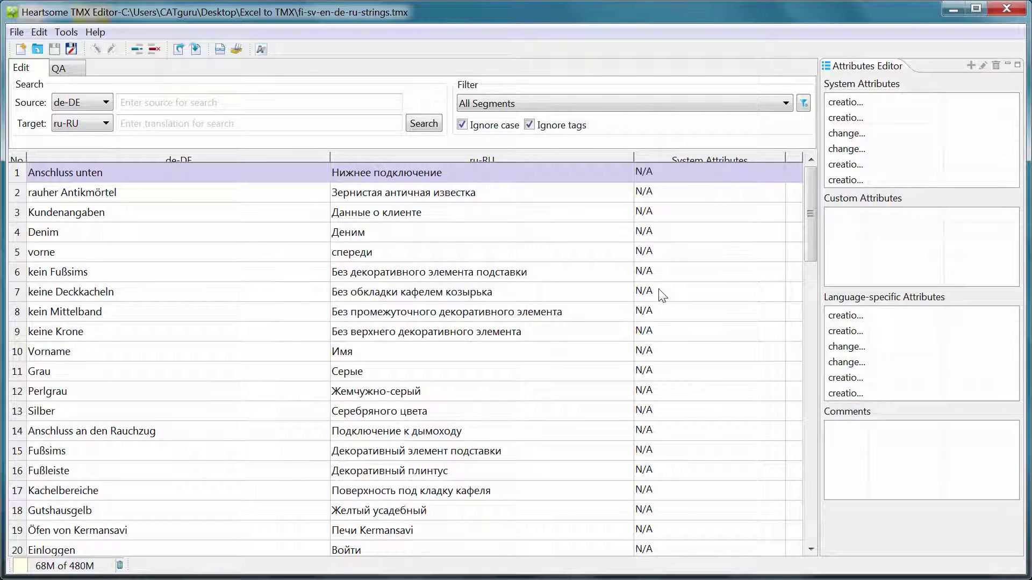
click(94, 32)
click(110, 48)
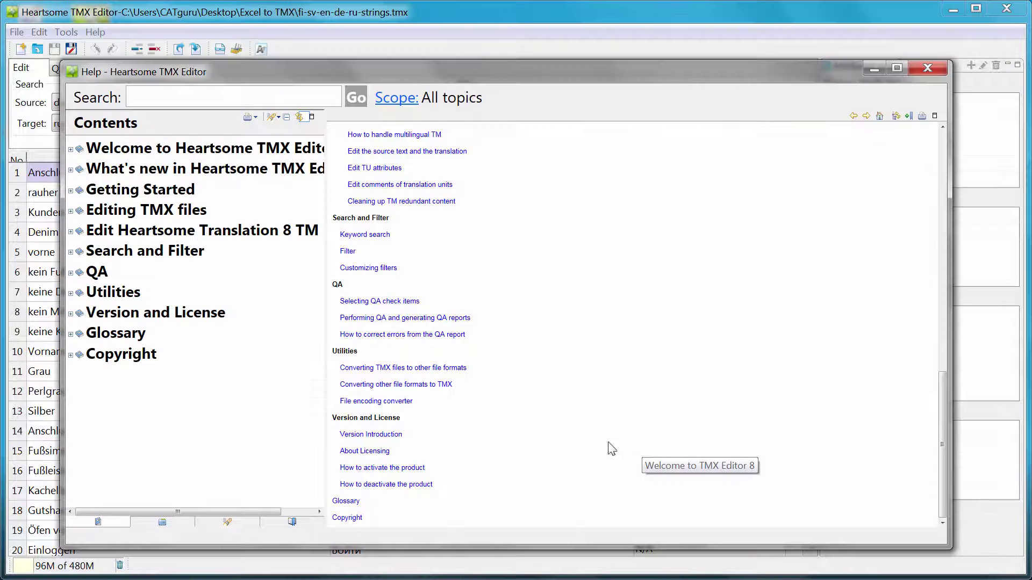
click(428, 384)
drag(940, 129, 939, 332)
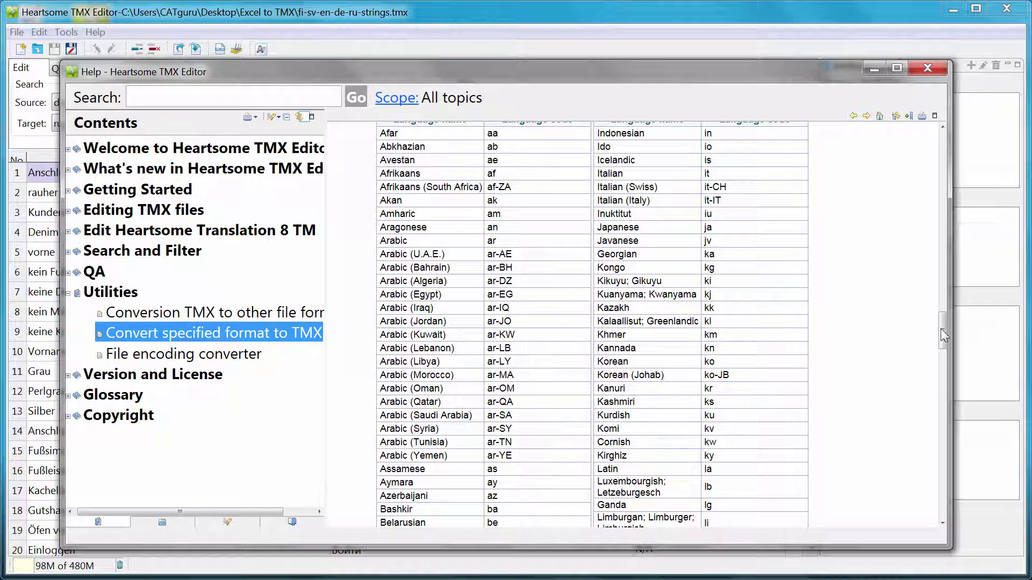
drag(944, 334, 941, 443)
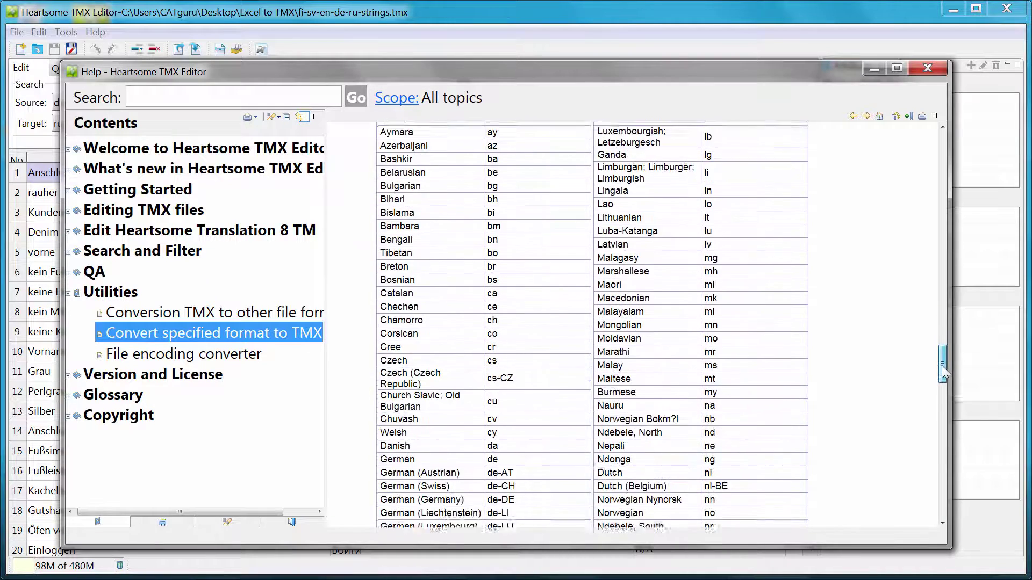